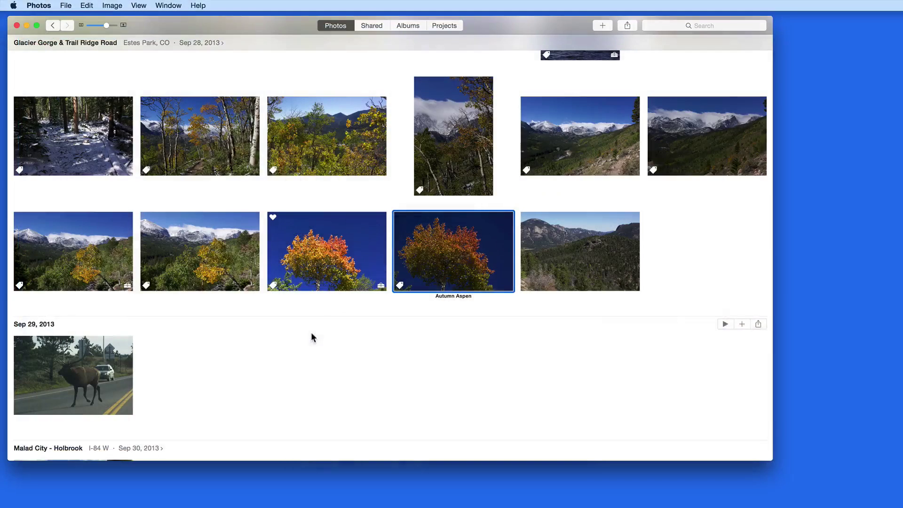
# Step: Bring up the Photos library showing the Autumn Aspen photo from Sep 28, 2013
pyautogui.moveTo(422, 258)
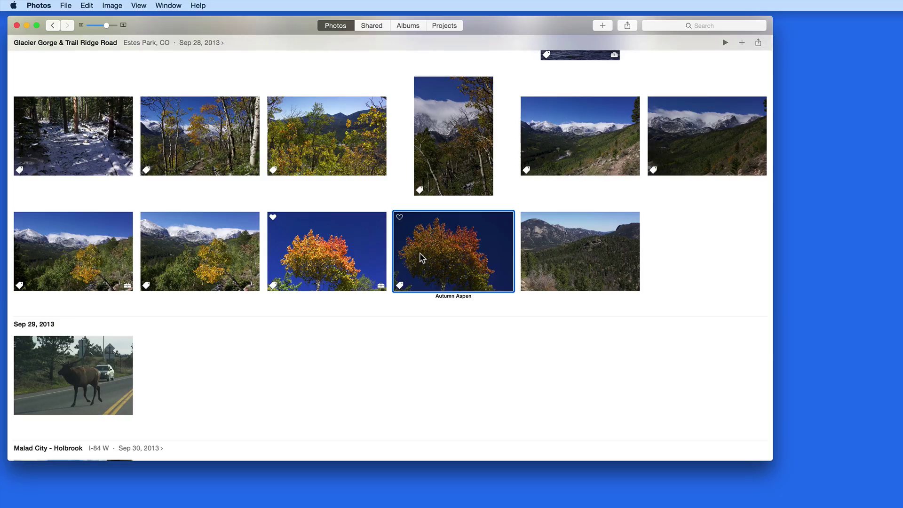
# Step: Show Autumn Aspen's details (DSC03095.ARW, SONY NEX-5N) in the Info window
pyautogui.press('super+i')
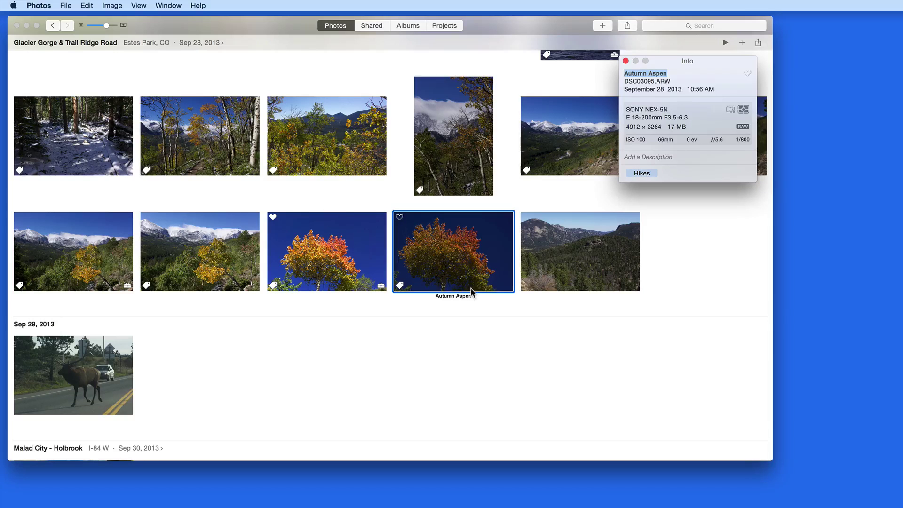
pyautogui.doubleClick(461, 258)
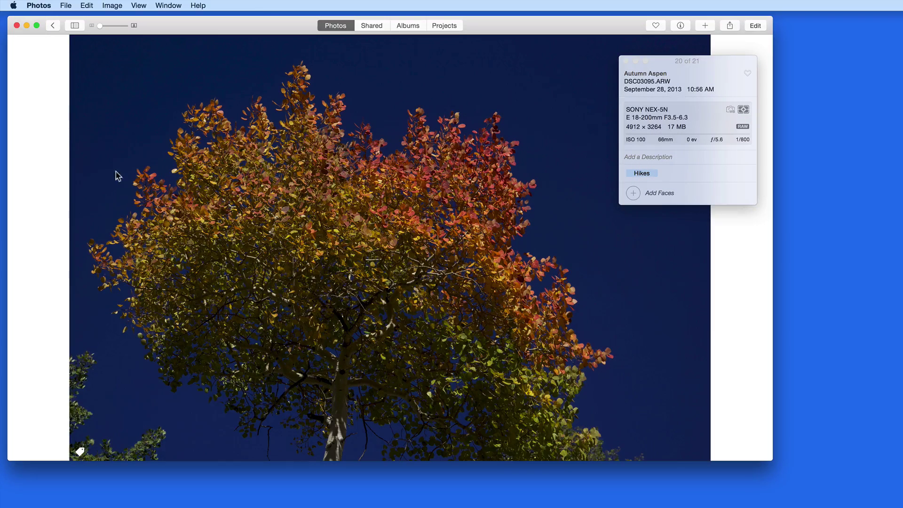
pyautogui.click(65, 6)
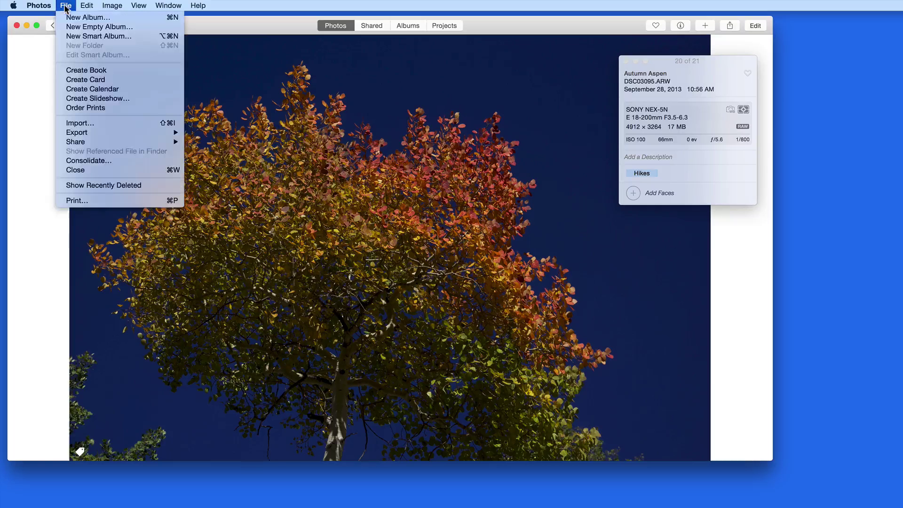
pyautogui.moveTo(68, 136)
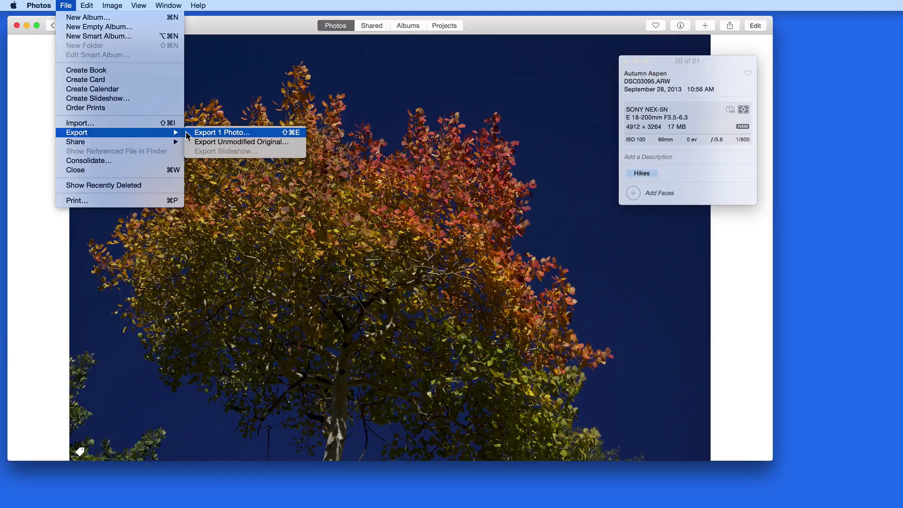
pyautogui.click(191, 133)
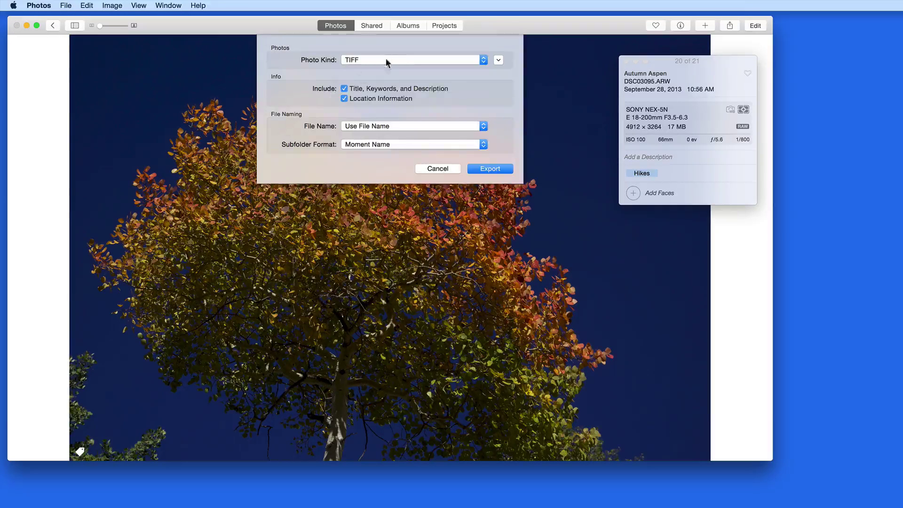
pyautogui.click(386, 59)
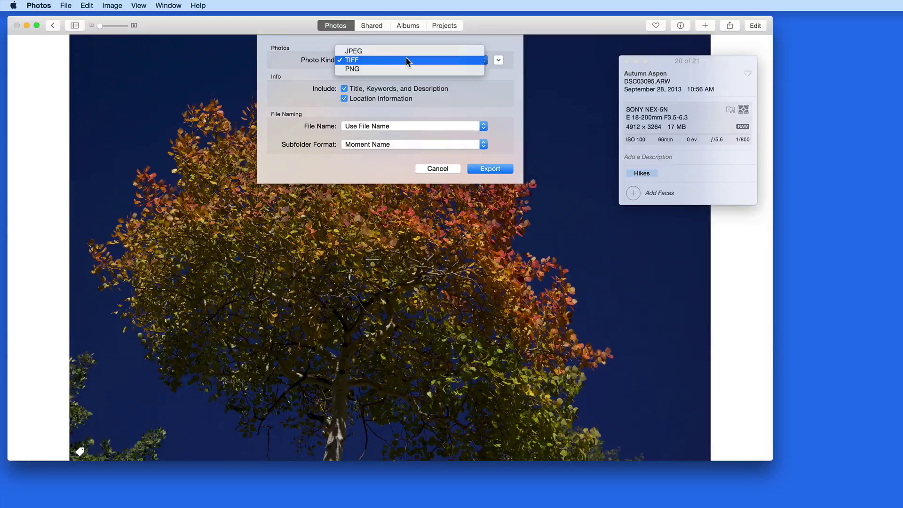
pyautogui.click(438, 170)
pyautogui.click(438, 168)
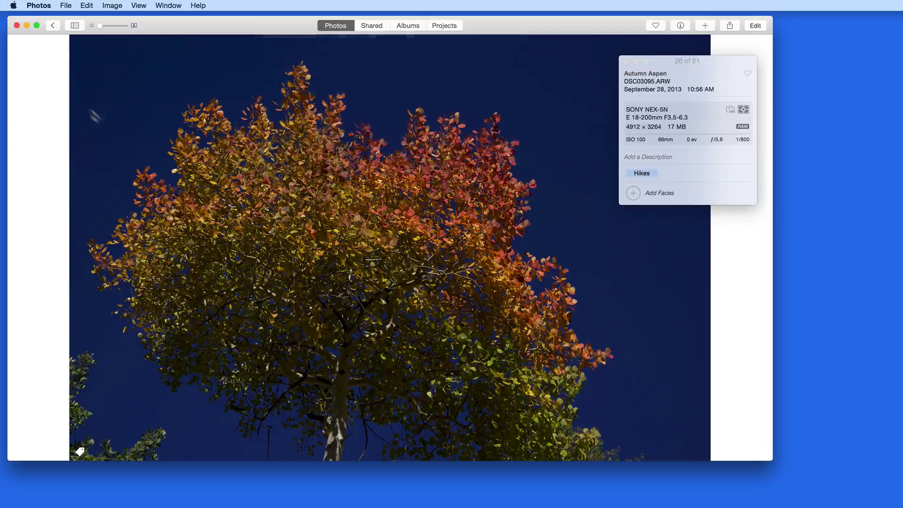
# Step: Export Autumn Aspen's unmodified original file DSC03095.ARW to the Desktop
pyautogui.click(66, 6)
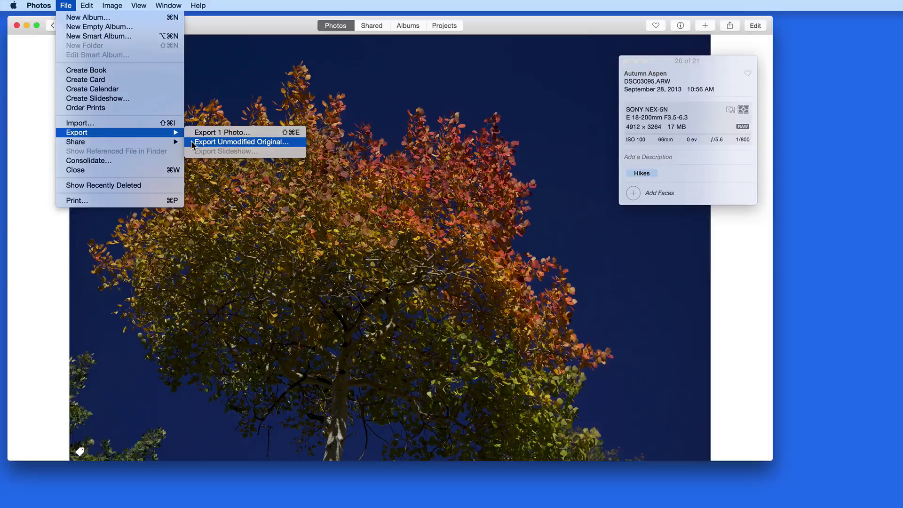
pyautogui.click(192, 142)
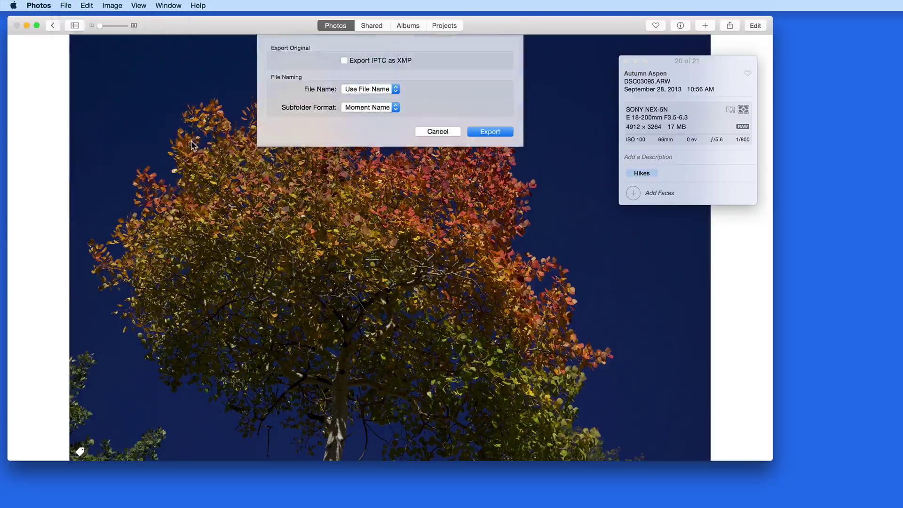
pyautogui.click(499, 131)
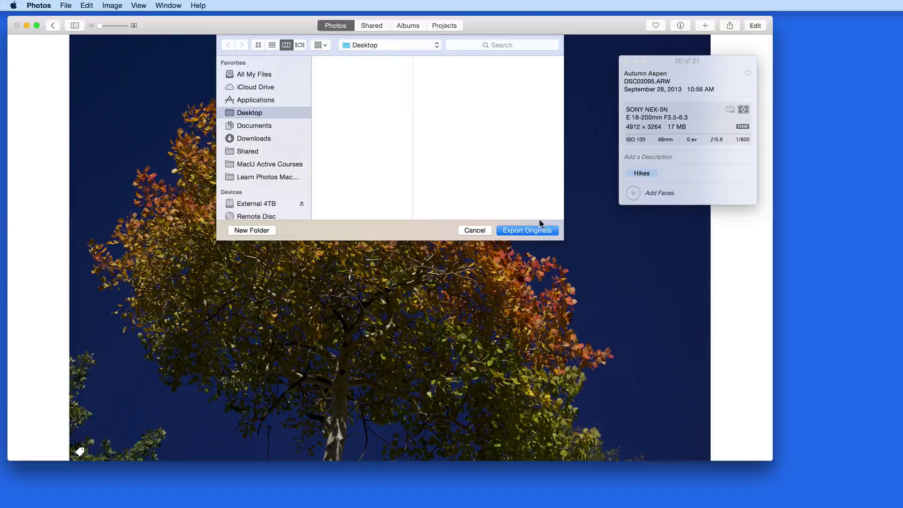
pyautogui.click(526, 230)
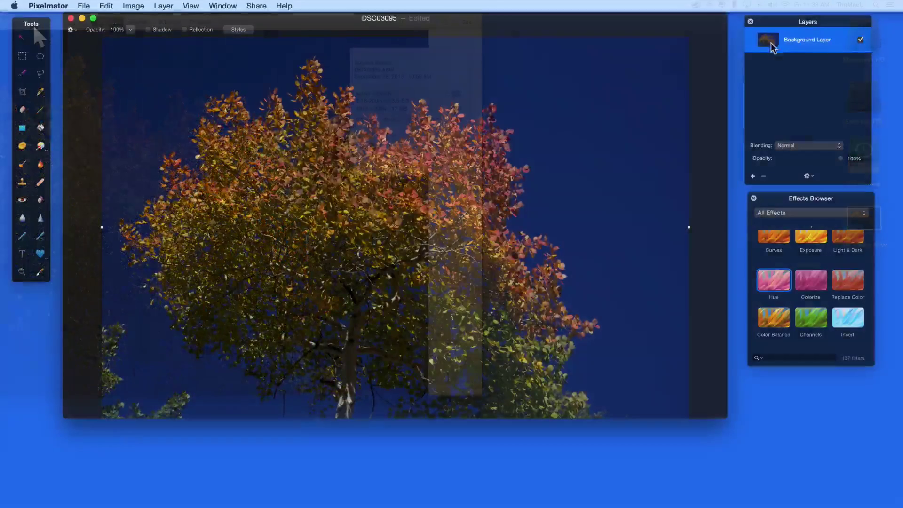
# Step: Duplicate the Background Layer and dismiss the colour picker
pyautogui.rightClick(771, 48)
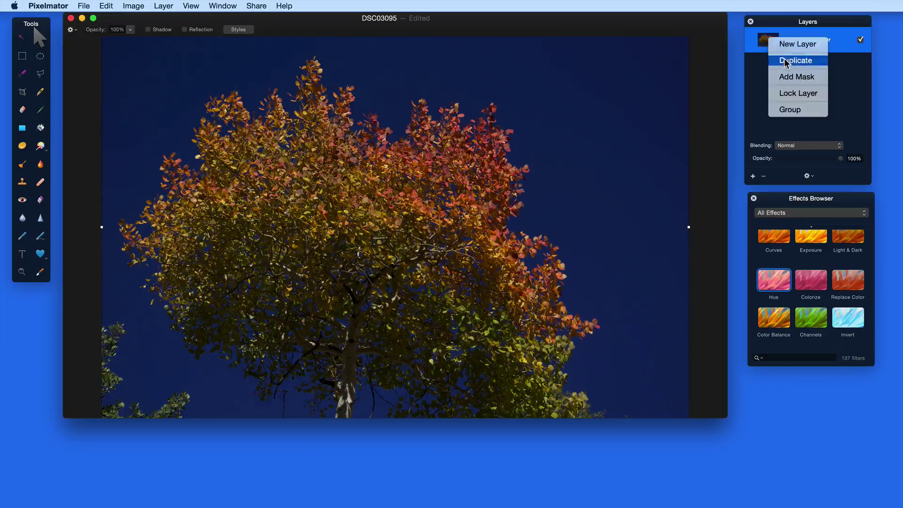
pyautogui.click(784, 62)
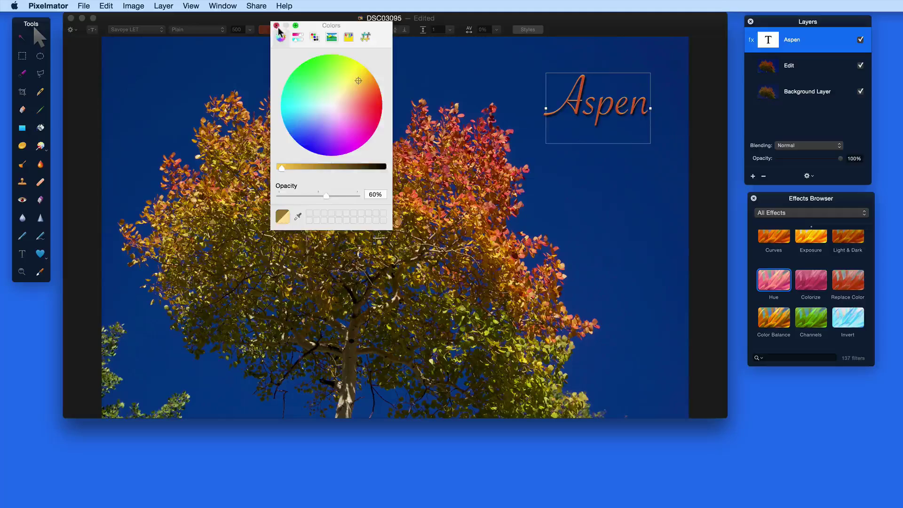
pyautogui.click(277, 25)
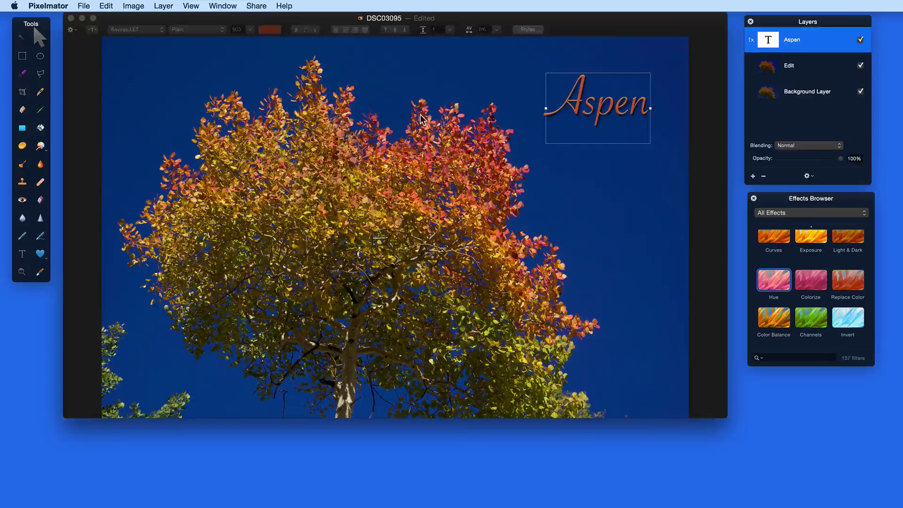
# Step: With the Edit layer selected, save the image as AspenPIX
pyautogui.keyDown('super'); pyautogui.click(578, 194); pyautogui.keyUp('super')
pyautogui.press('super+s')
pyautogui.write('As')
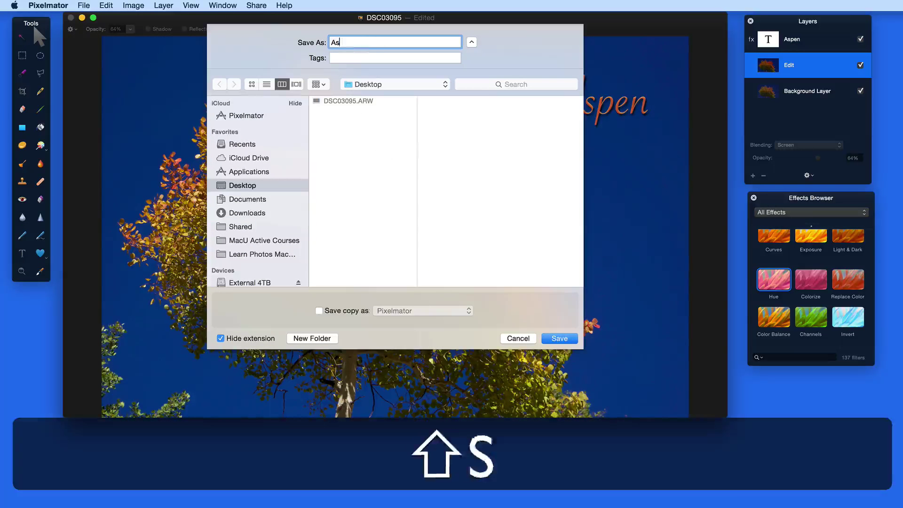
pyautogui.write('penPIX')
pyautogui.press('Return')
# Step: Export the image to the Desktop as a TIFF named Aspen, then hide Pixelmator
pyautogui.click(82, 6)
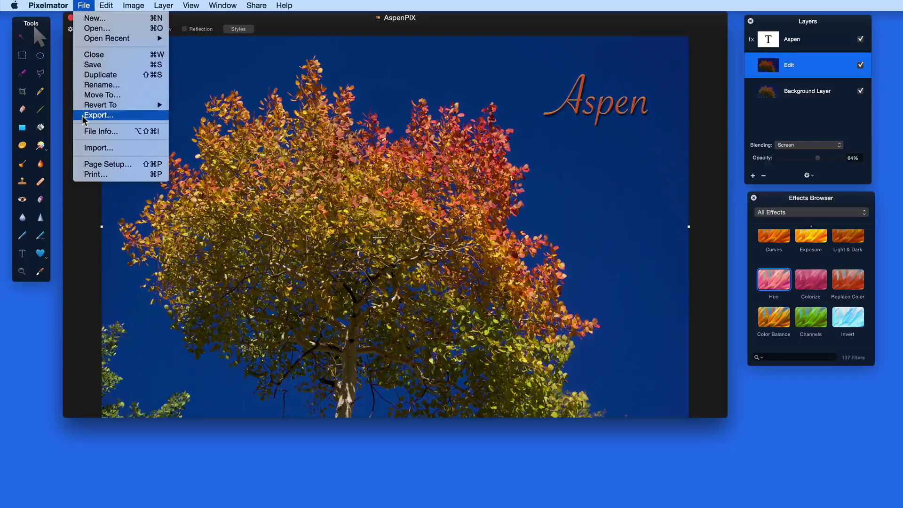
pyautogui.click(98, 115)
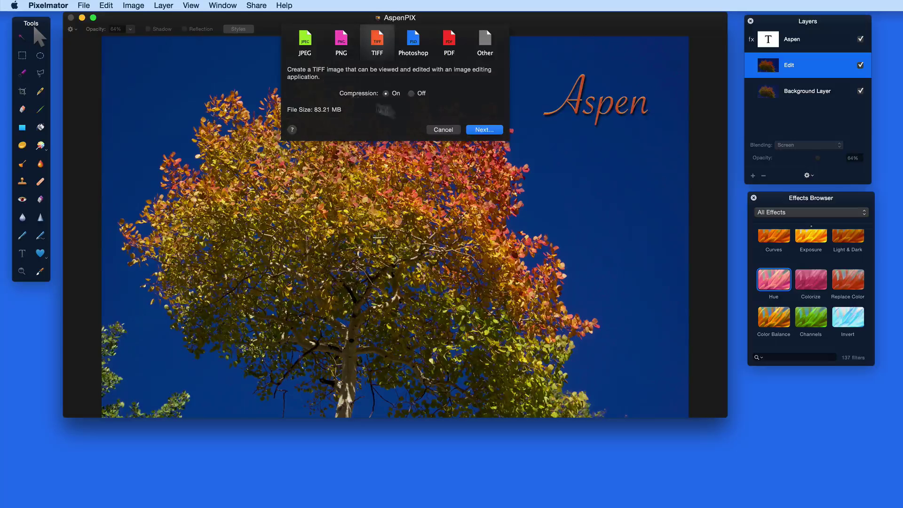
pyautogui.click(497, 131)
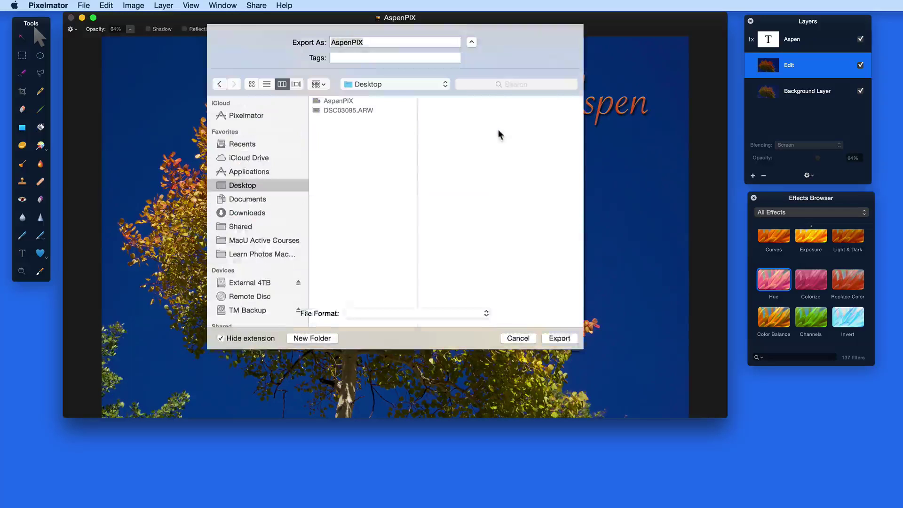
pyautogui.click(370, 42)
pyautogui.press('BackSpace')
pyautogui.press('BackSpace')
pyautogui.press('BackSpace')
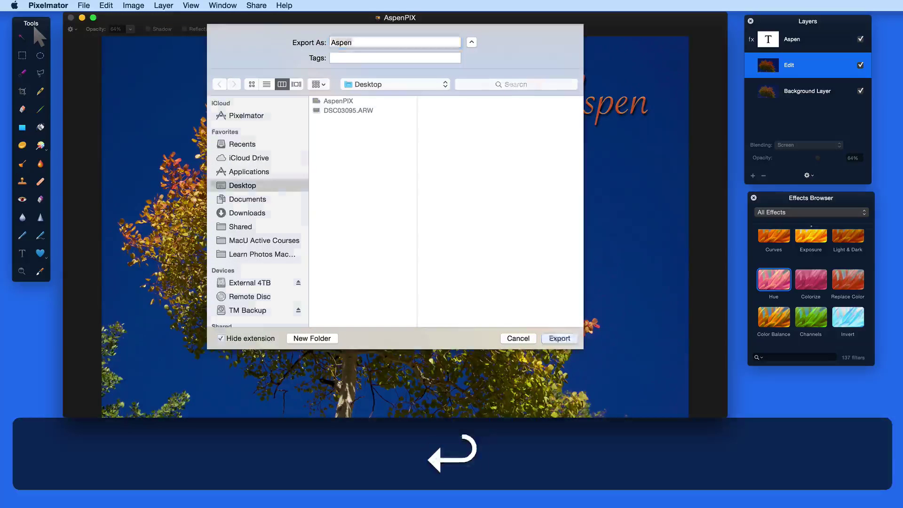
pyautogui.press('Return')
pyautogui.press('super+h')
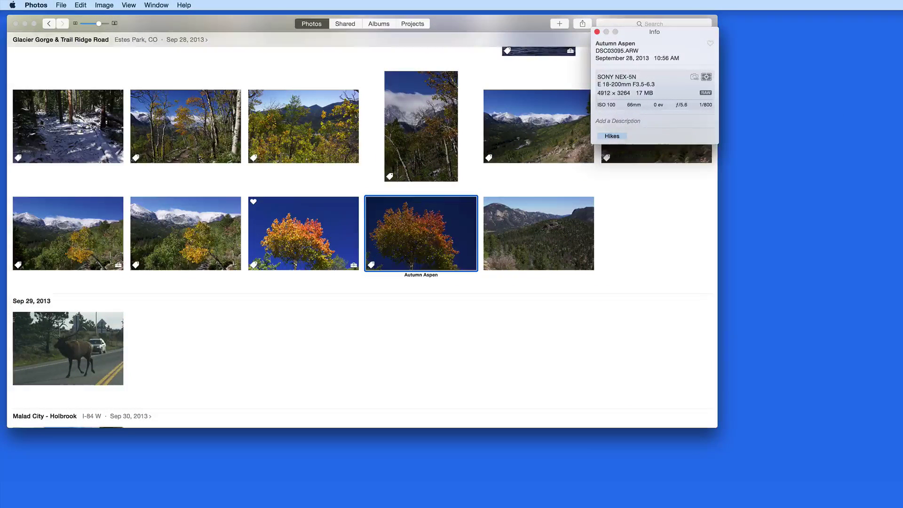
# Step: Import the Aspen TIFF from the Desktop into Photos and view it full-size
pyautogui.click(816, 246)
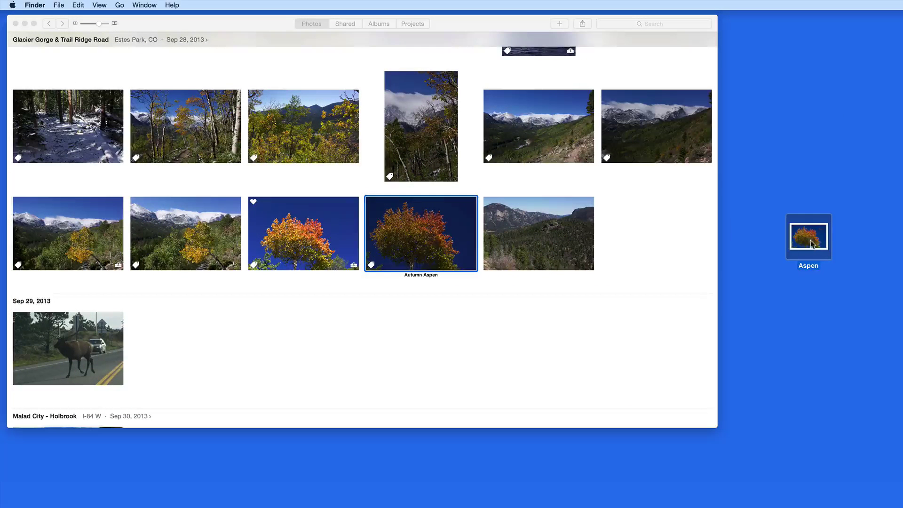
pyautogui.moveTo(819, 244); pyautogui.dragTo(631, 235)
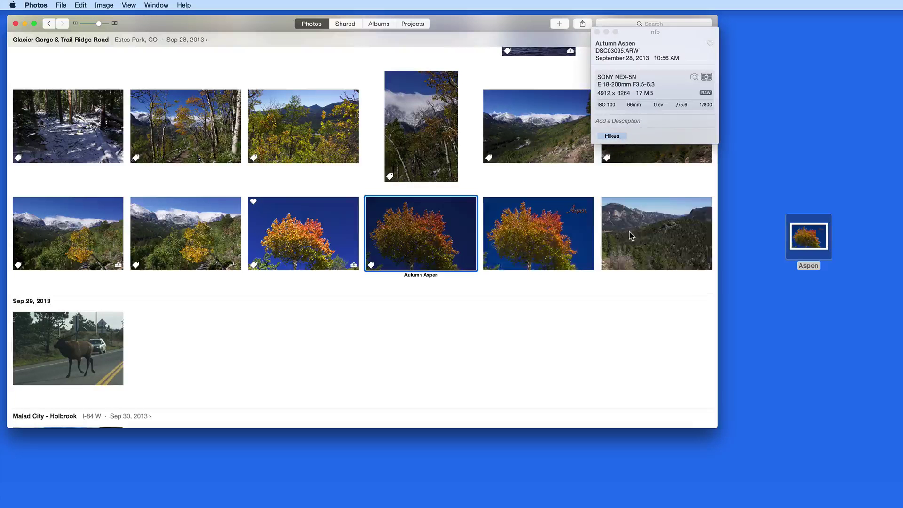
pyautogui.click(561, 240)
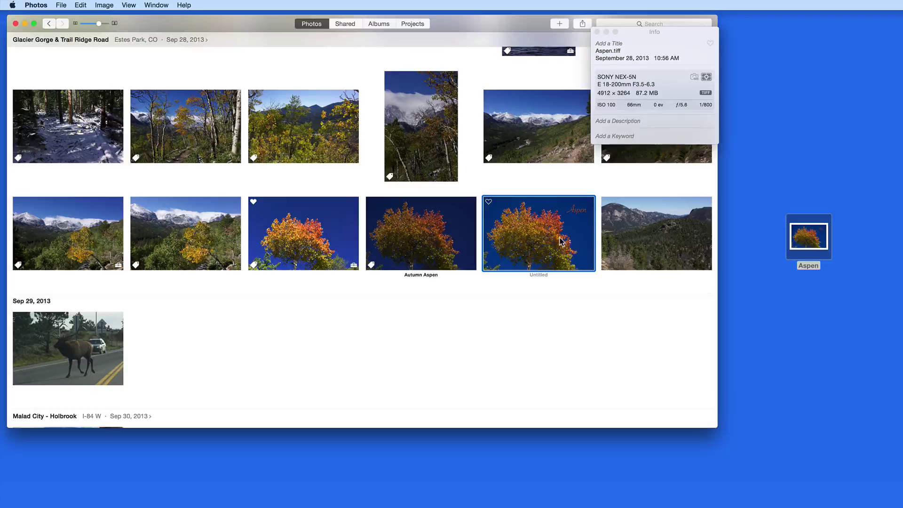
pyautogui.doubleClick(561, 240)
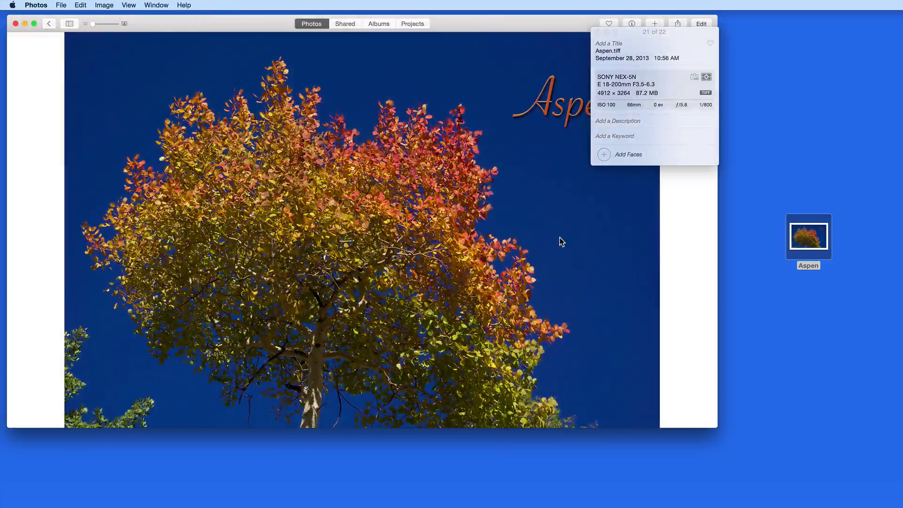
pyautogui.moveTo(630, 30); pyautogui.dragTo(685, 24)
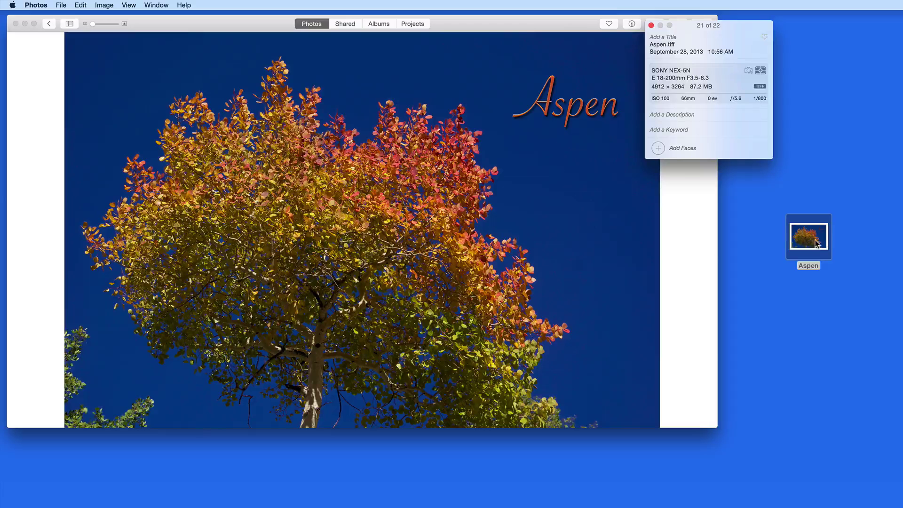
# Step: Trash the desktop Aspen file and compare Aspen.tiff with the original Autumn Aspen
pyautogui.moveTo(816, 243); pyautogui.dragTo(842, 503)
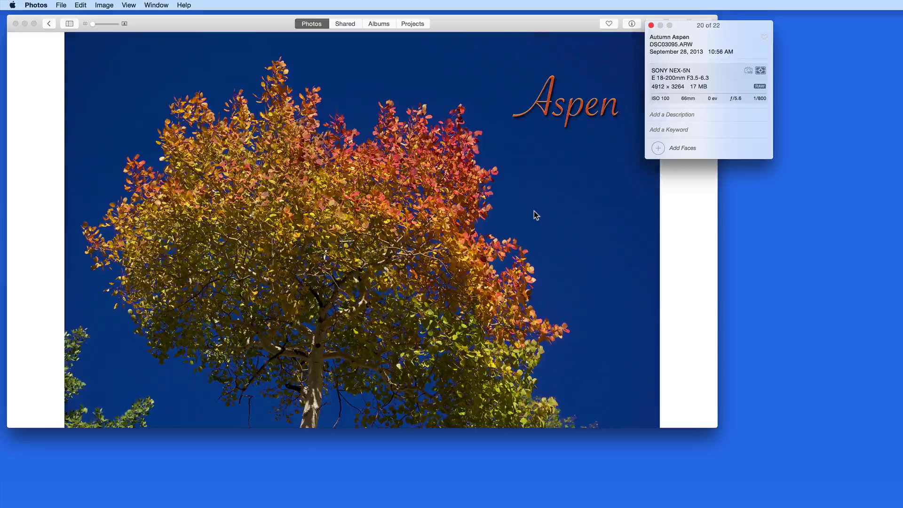
pyautogui.press('Left')
pyautogui.press('Right')
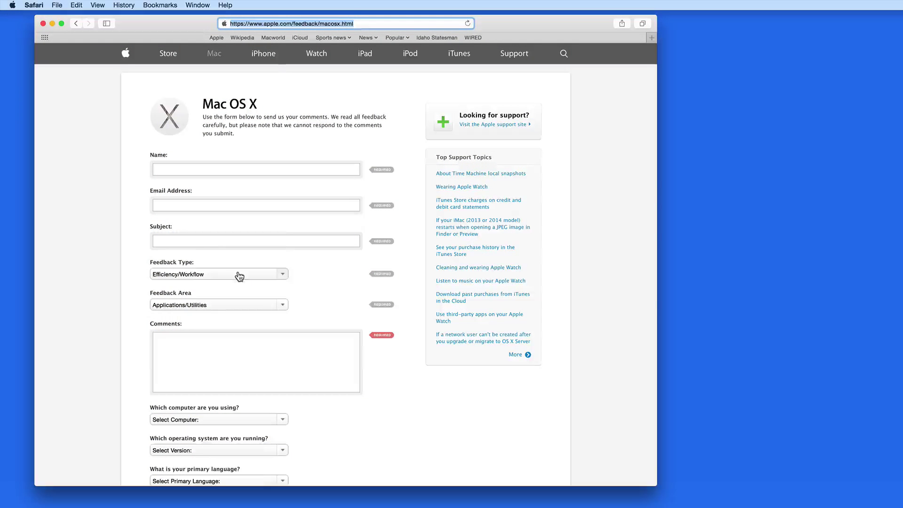
# Step: Set the feedback type to Efficiency/Workflow and the area to Applications/Utilities
pyautogui.click(238, 275)
pyautogui.click(239, 275)
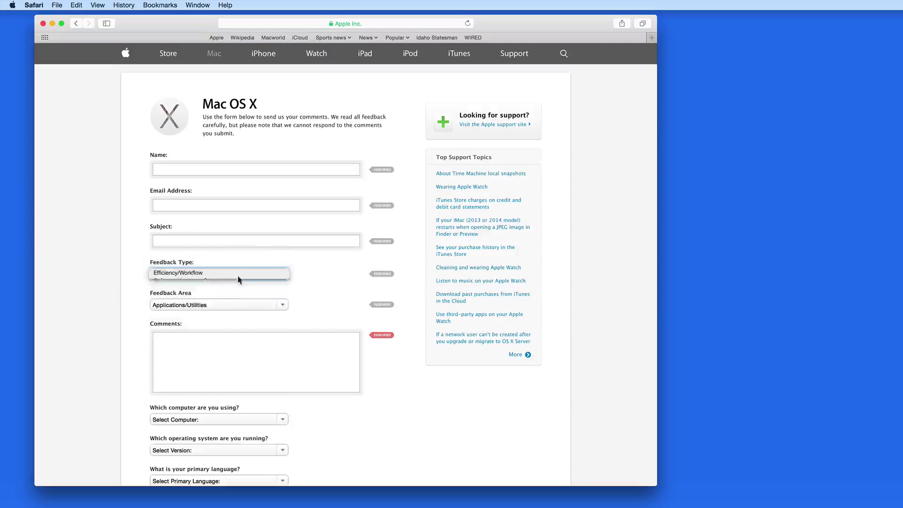
pyautogui.click(241, 305)
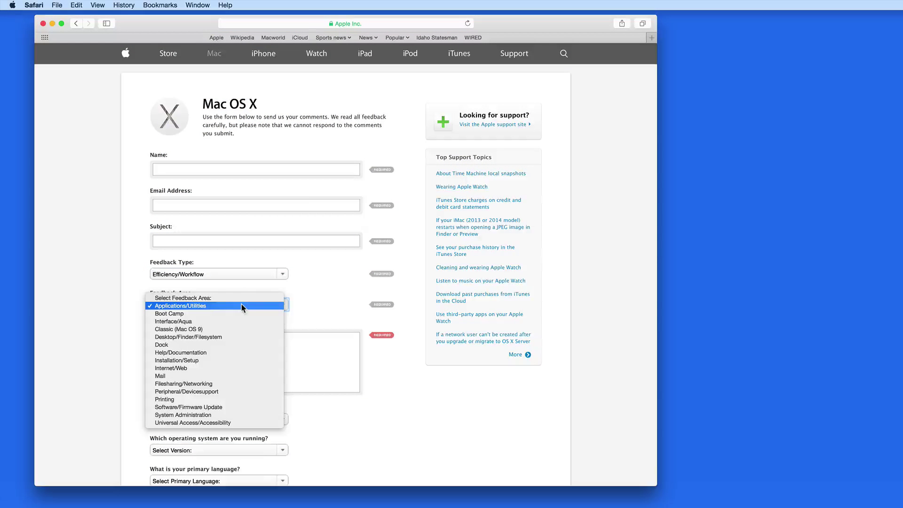
pyautogui.click(241, 306)
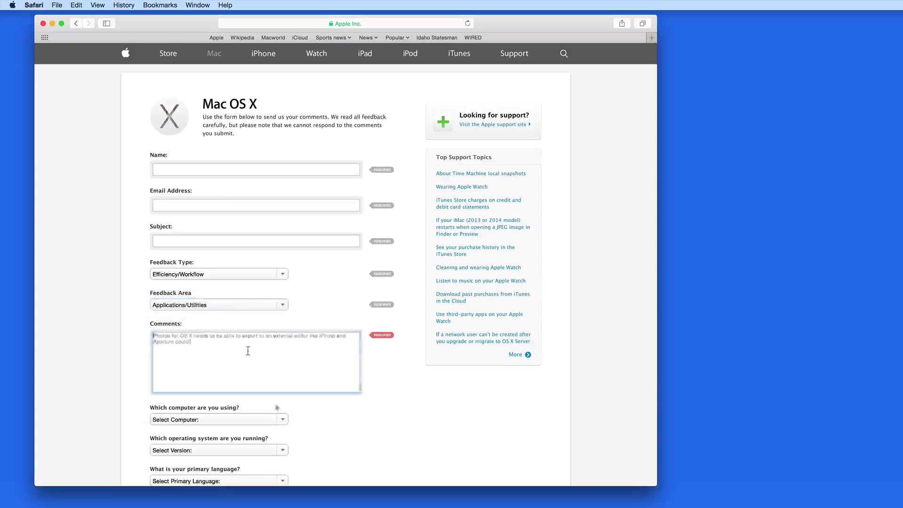